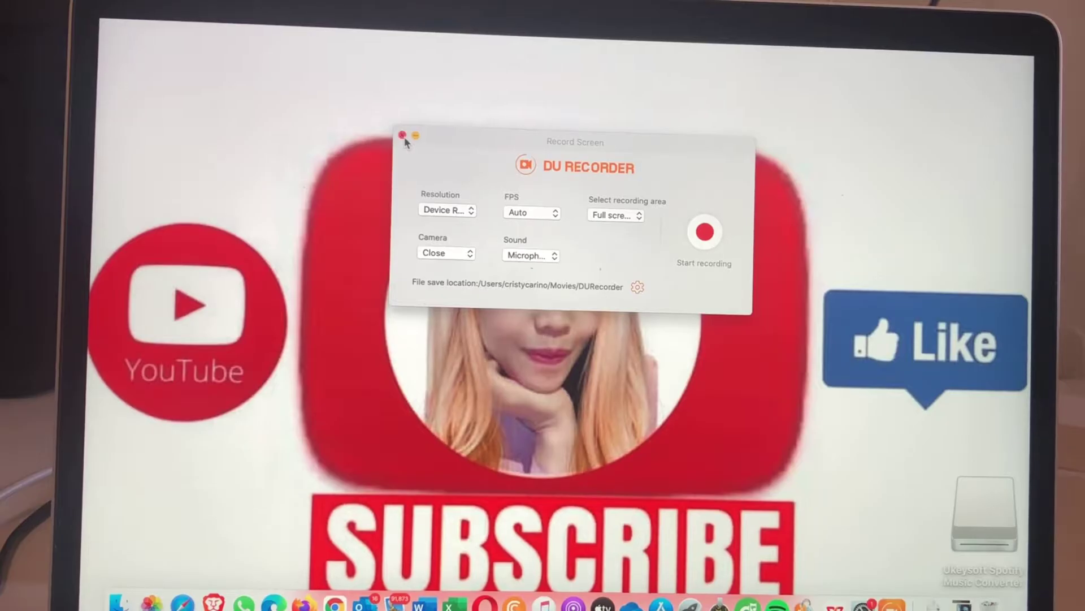
Close DU Recorder's Record Screen settings window and its main window
click(403, 136)
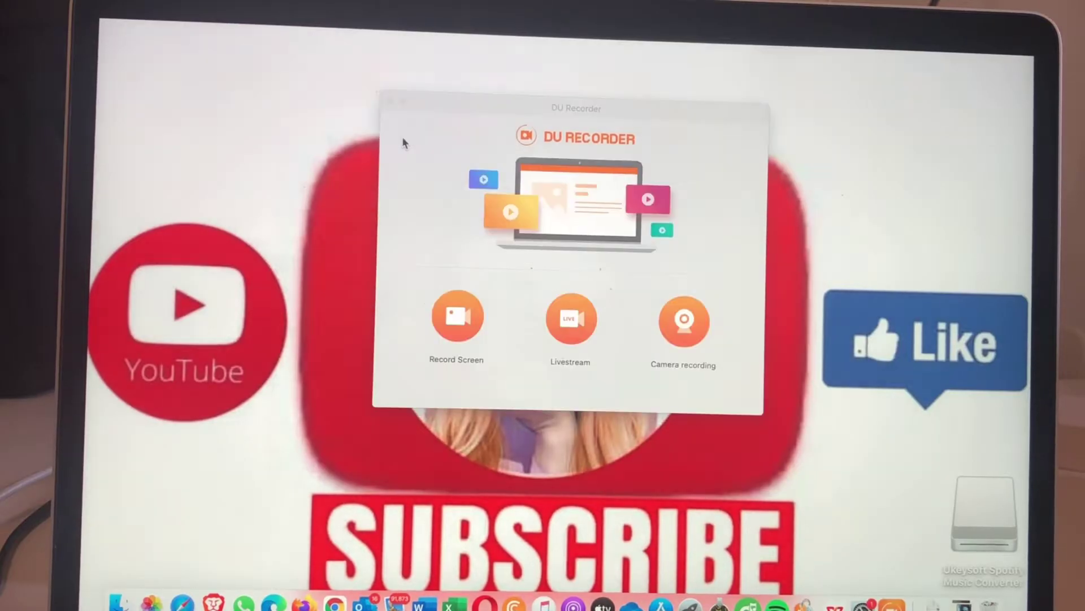
click(390, 102)
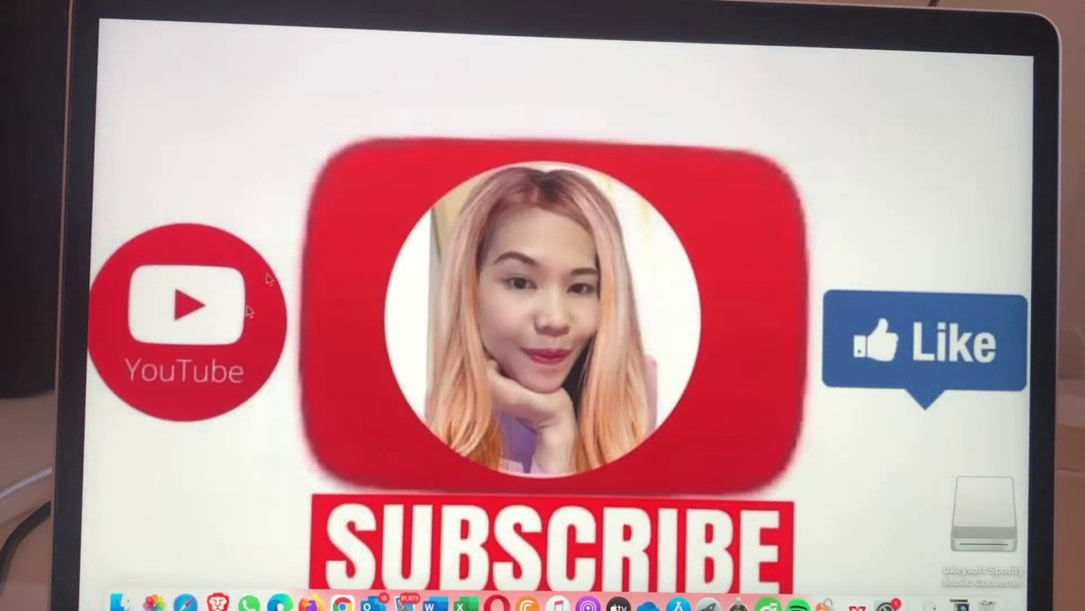
Open the App Store from Applications and search for DU RECORDER
click(130, 596)
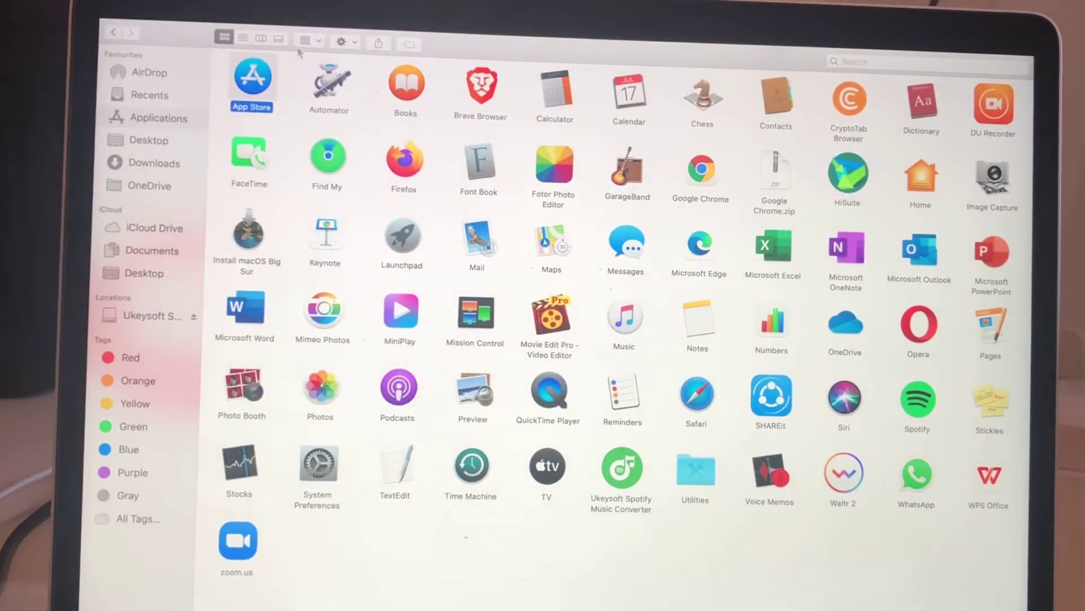
click(349, 46)
click(357, 73)
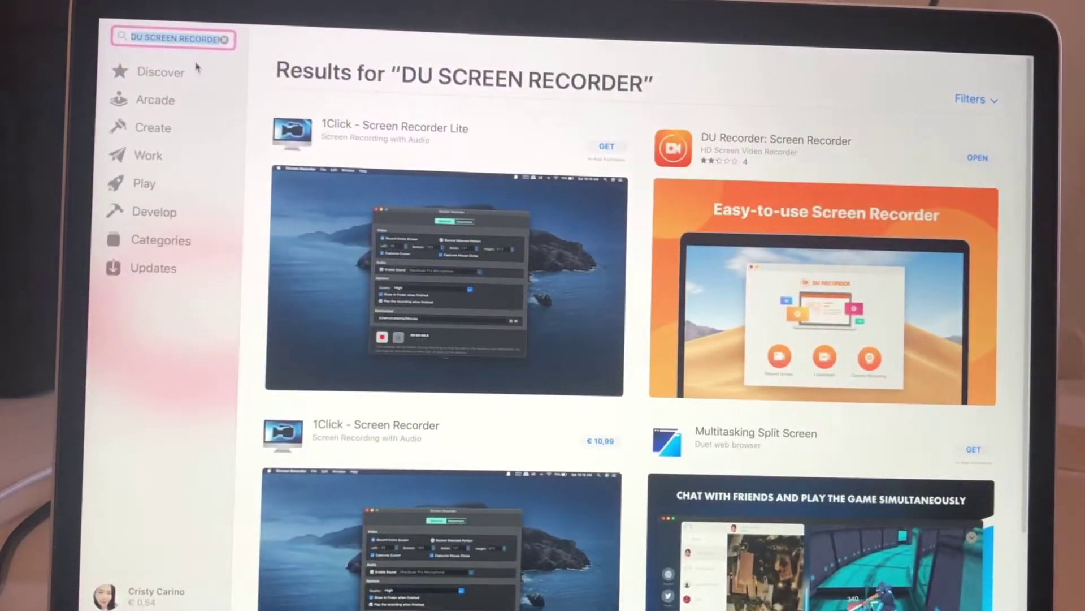
click(226, 39)
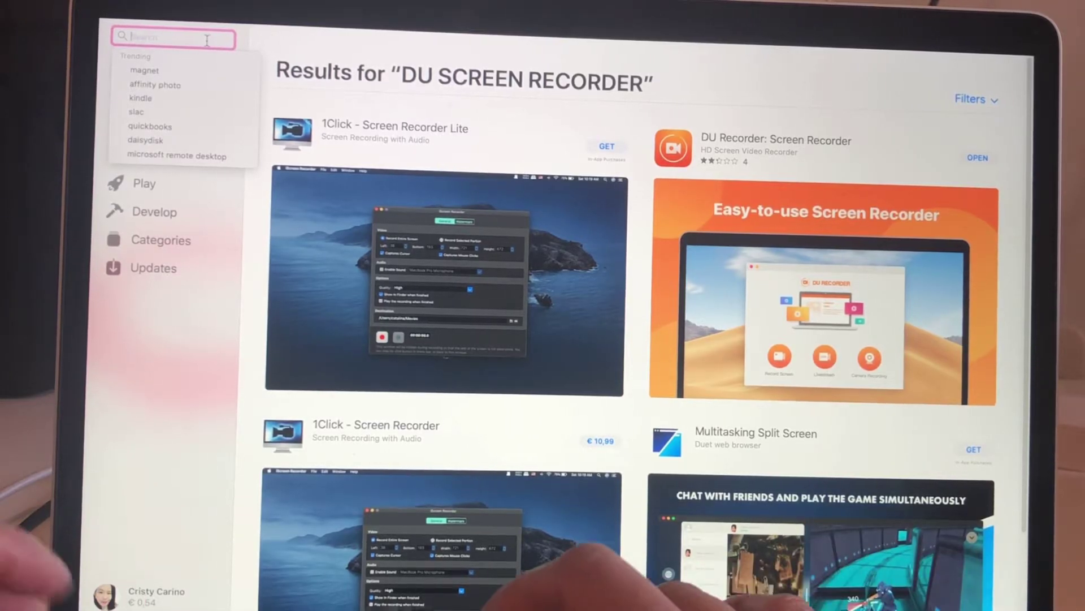
text(DU)
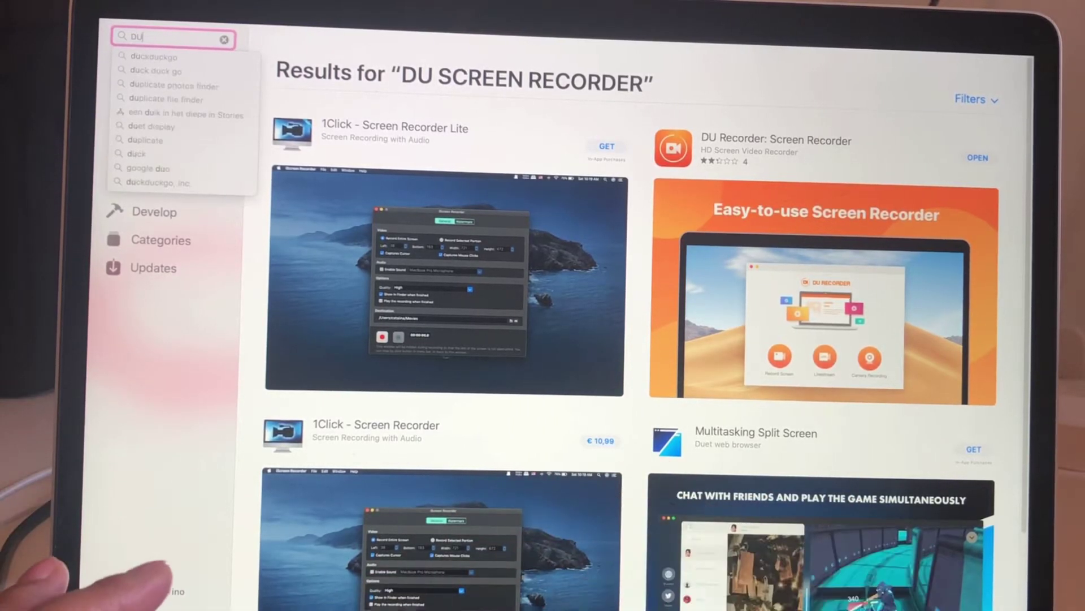
text( RECORDER)
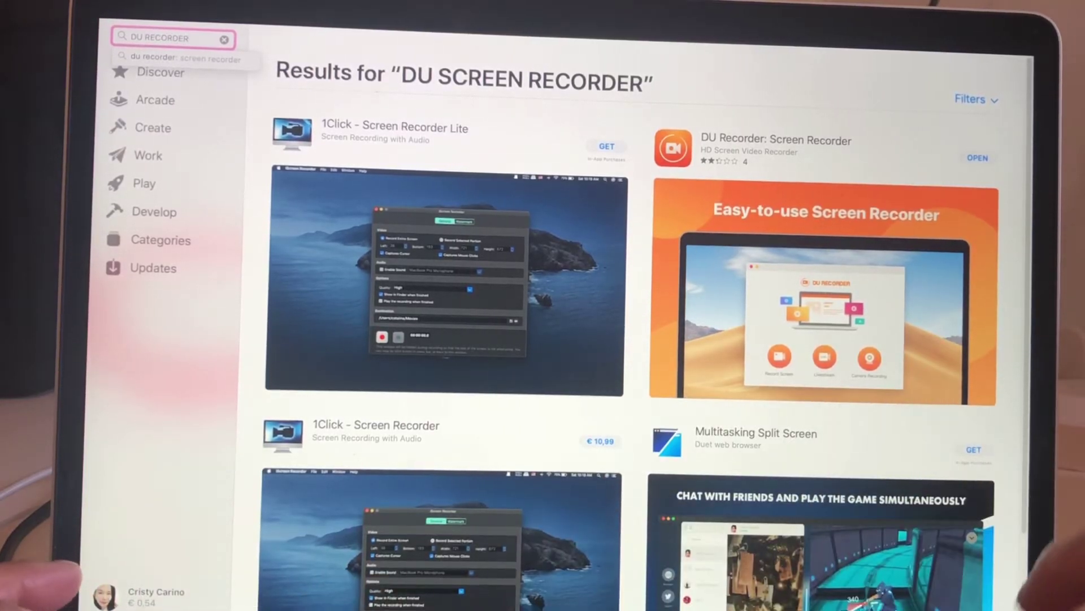
key(Return)
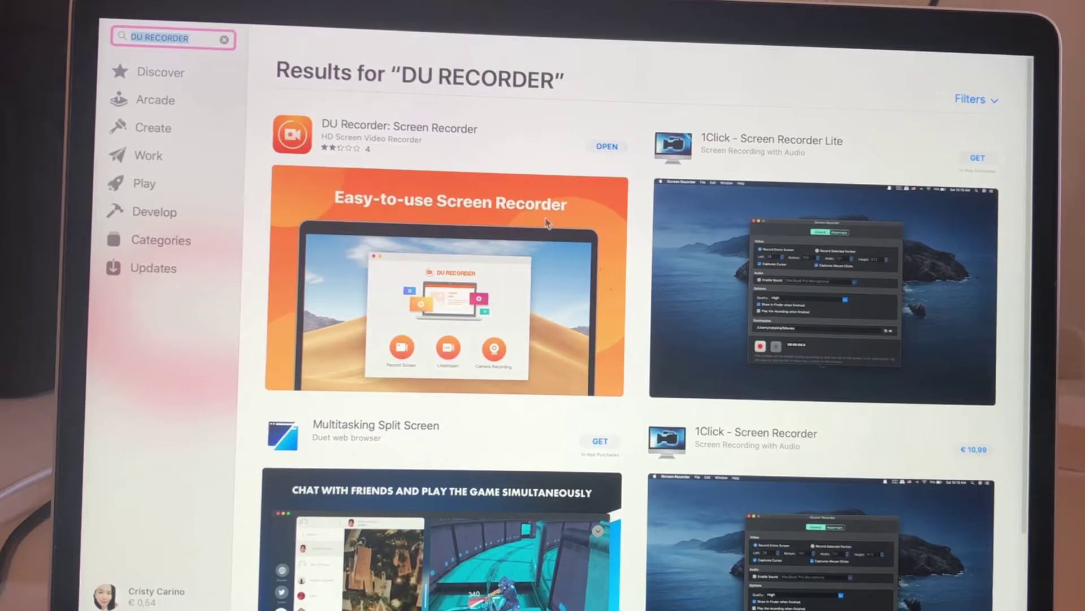
scroll(441, 321, down, 2)
scroll(441, 322, up, 2)
Launch DU Recorder and start recording with Full screen recording and Microphone sound selected
click(608, 148)
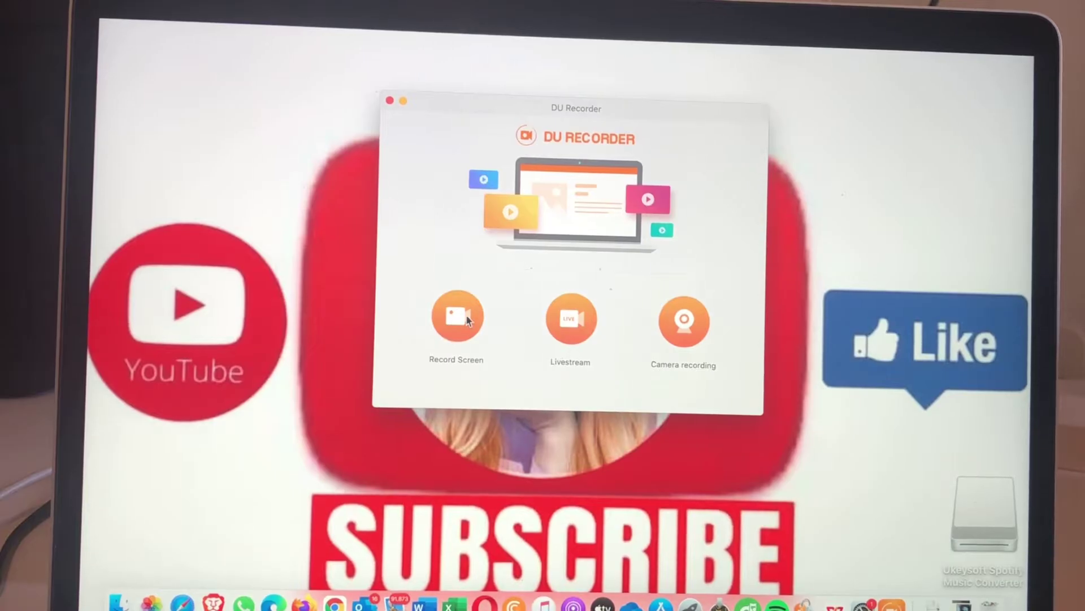
click(463, 339)
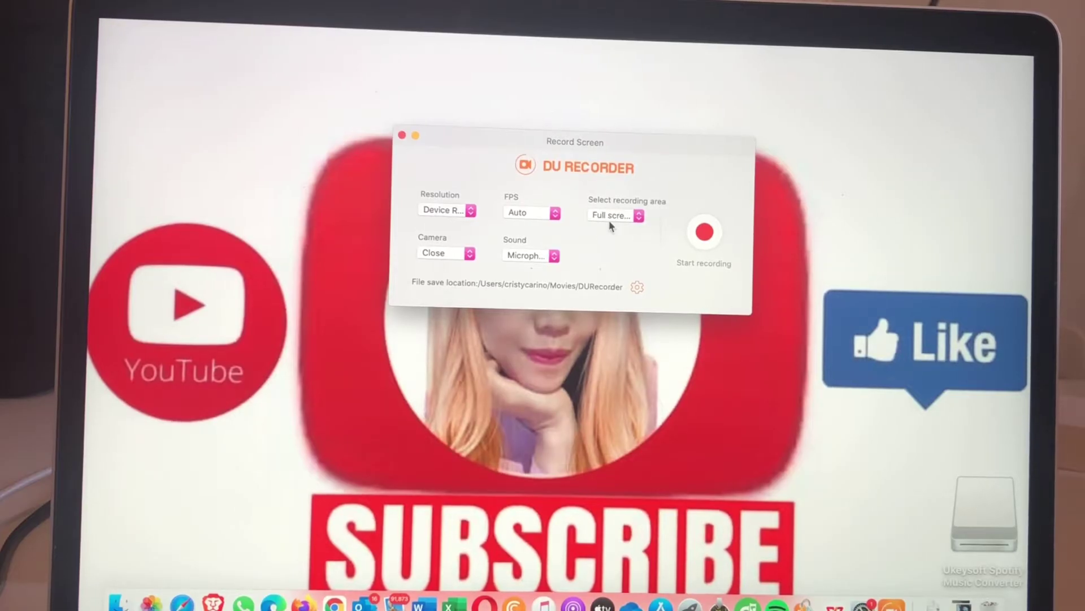
click(633, 217)
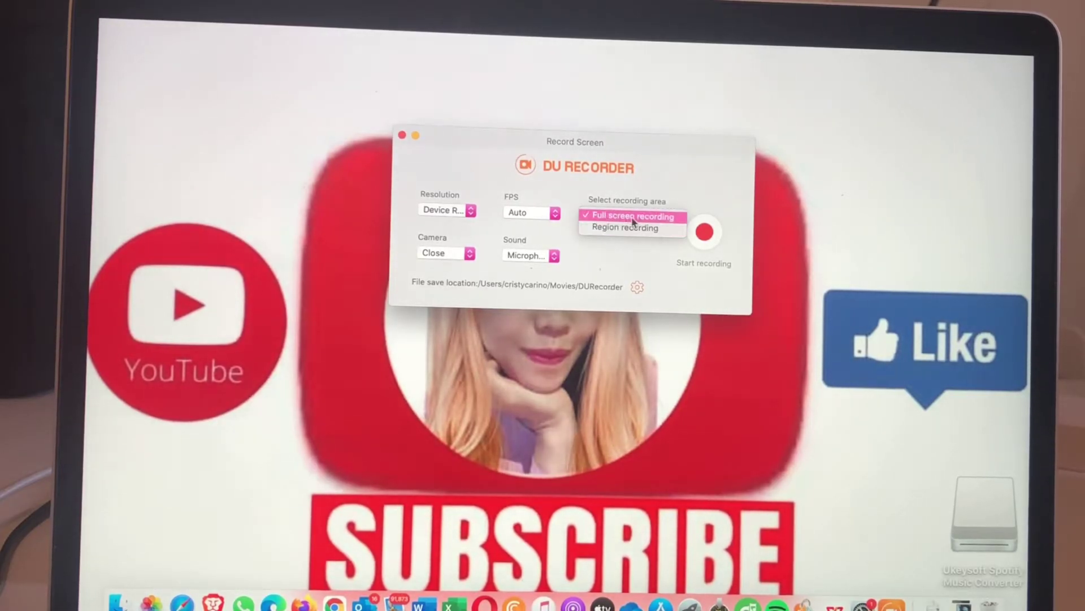
click(594, 261)
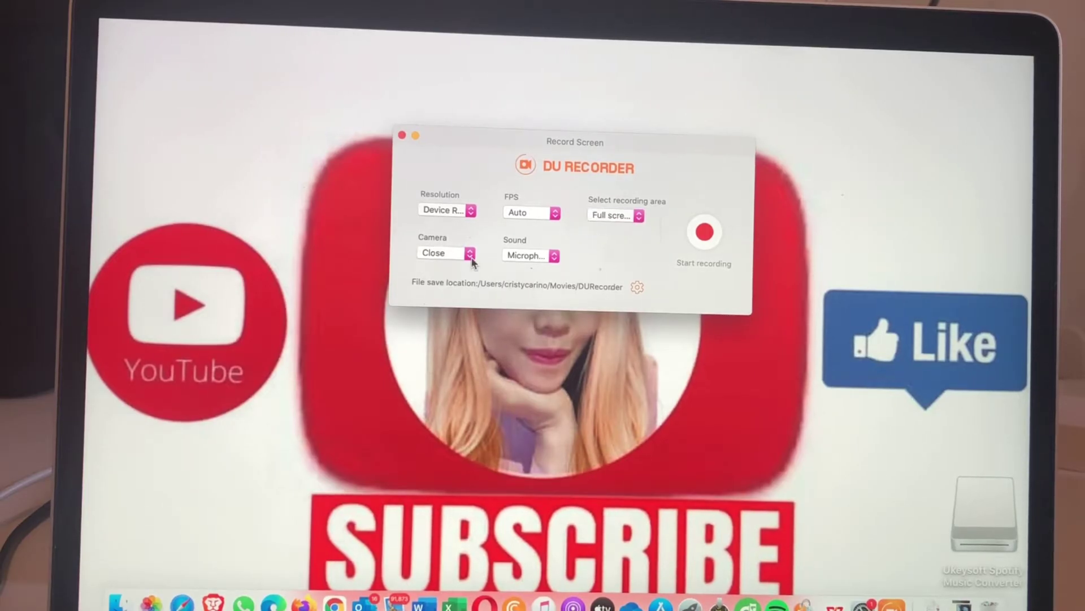
click(538, 256)
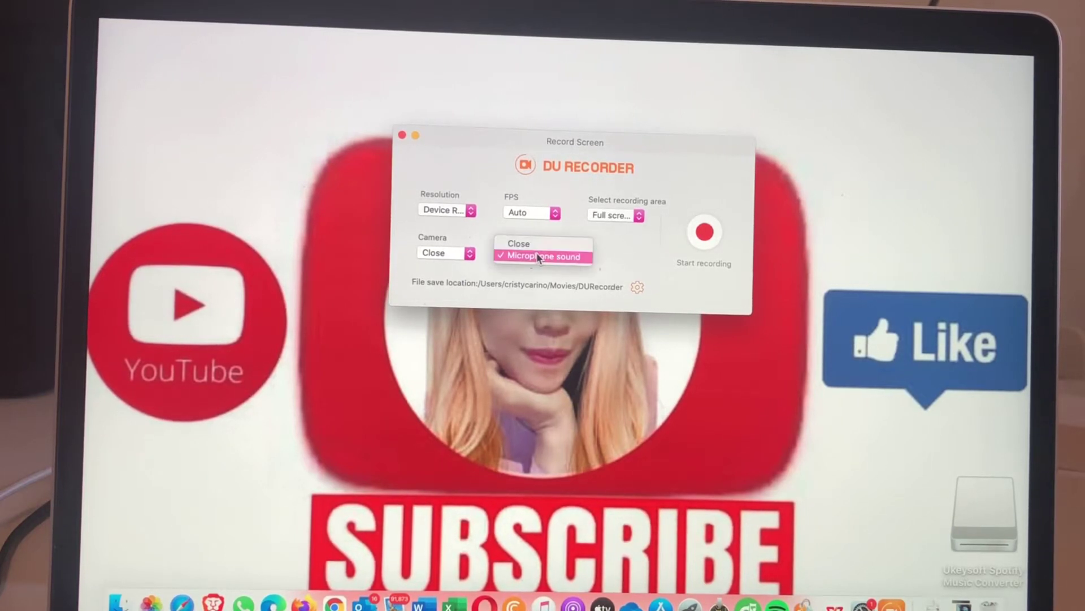
click(588, 257)
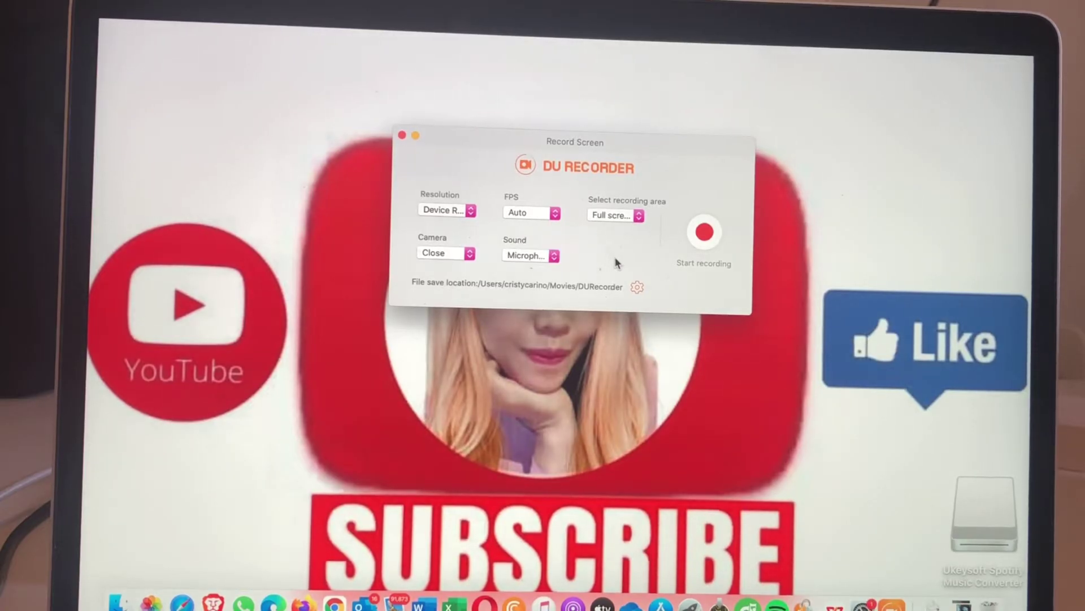
click(705, 238)
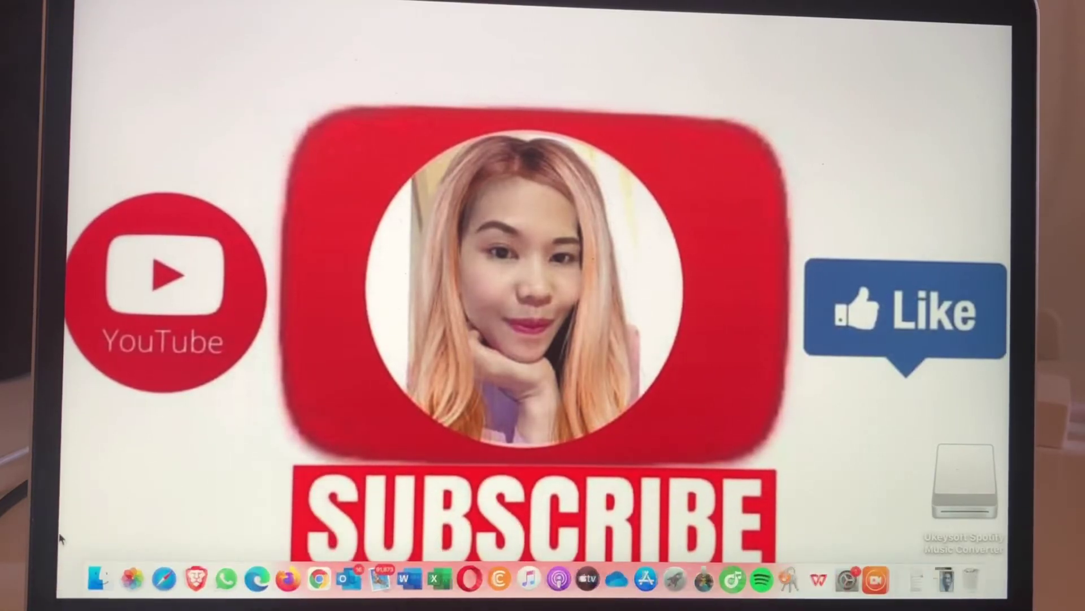
Open System Preferences from Applications, check the Screen Recording list, and return to the overview
click(98, 560)
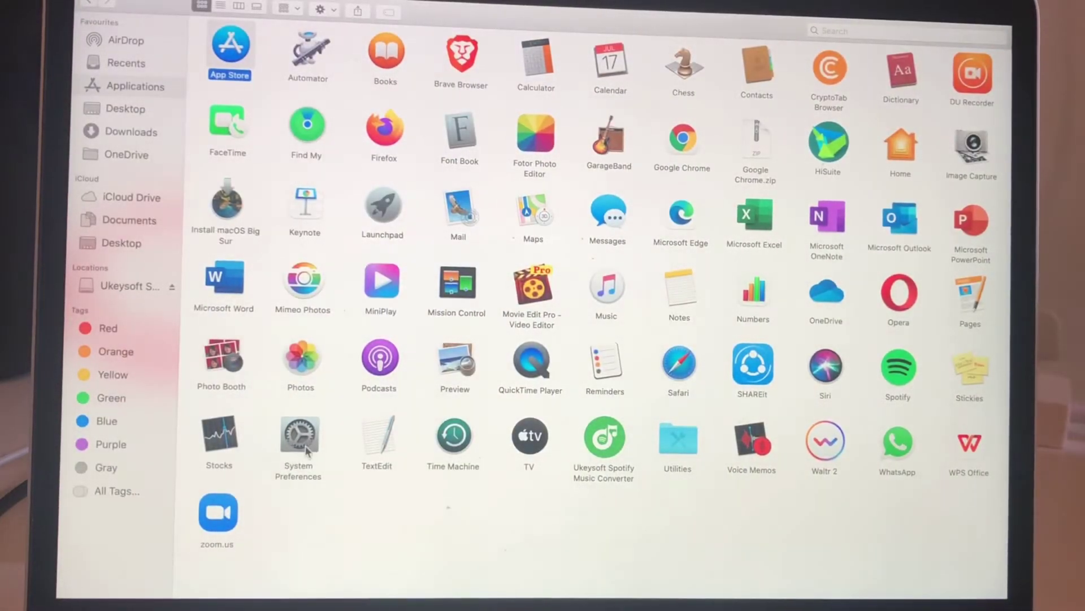
click(303, 450)
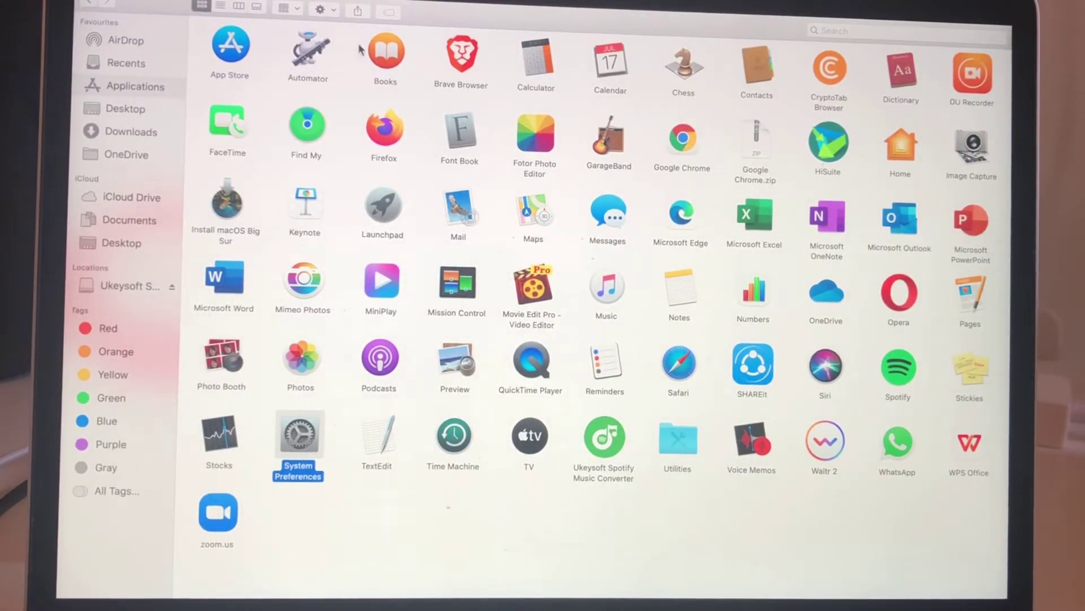
click(327, 35)
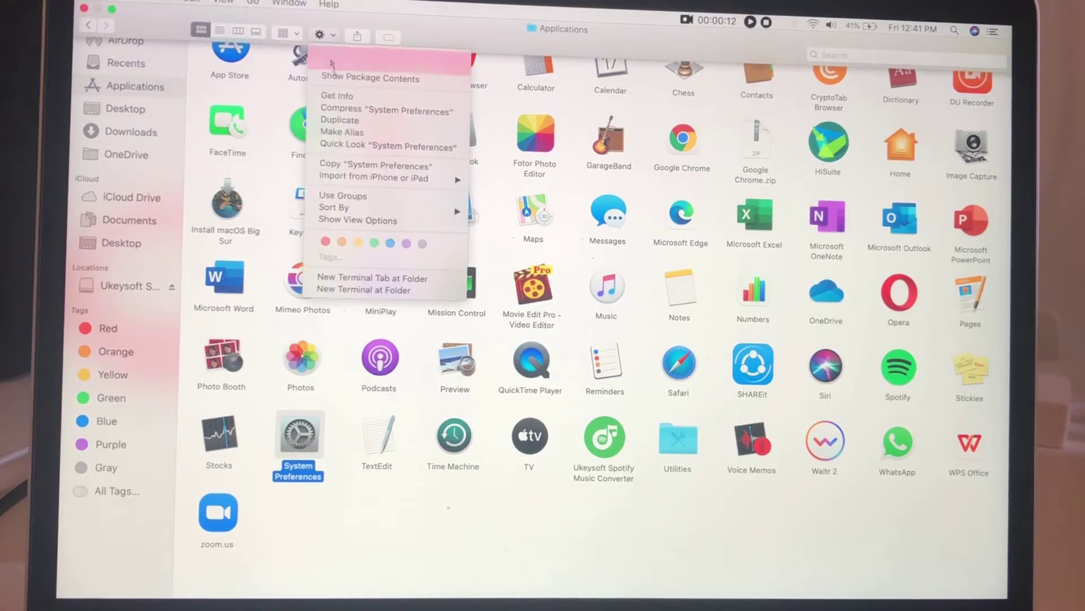
click(339, 66)
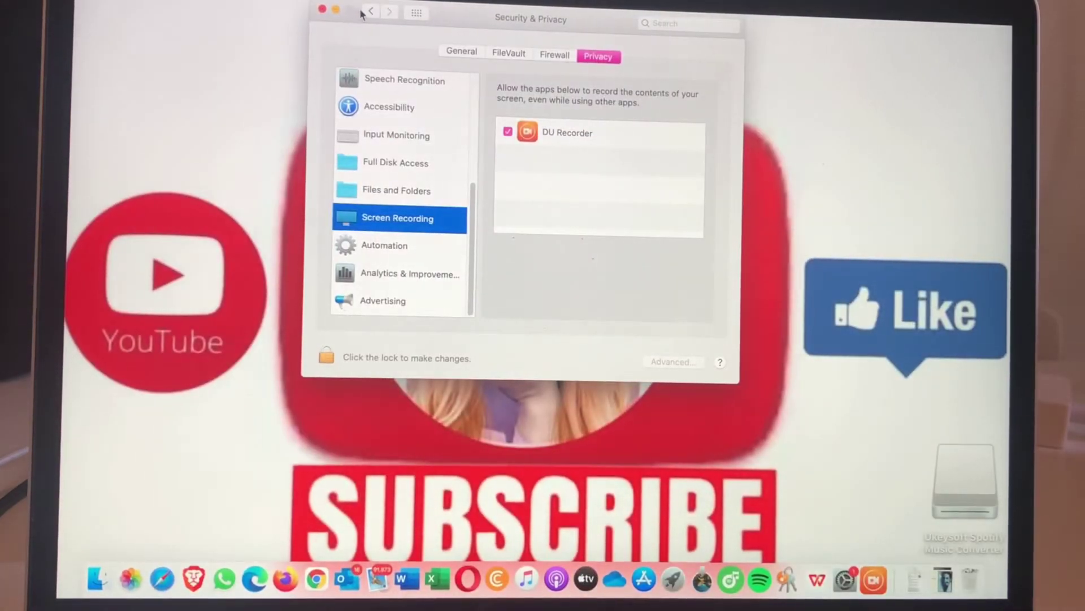
click(369, 12)
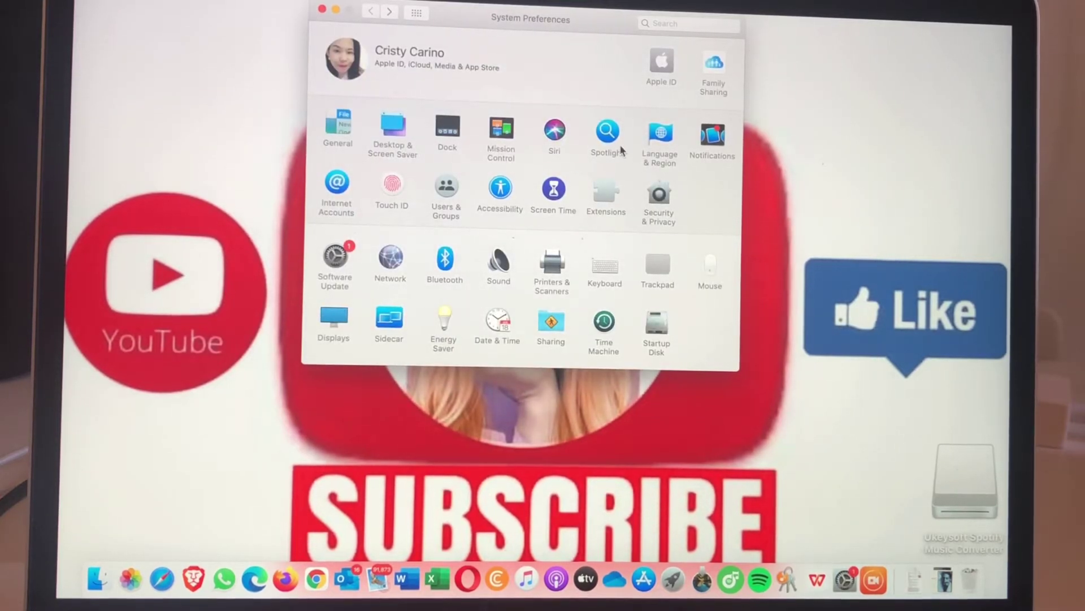
Tick DU Recorder under Security & Privacy > Screen Recording and choose Quit Now
click(650, 193)
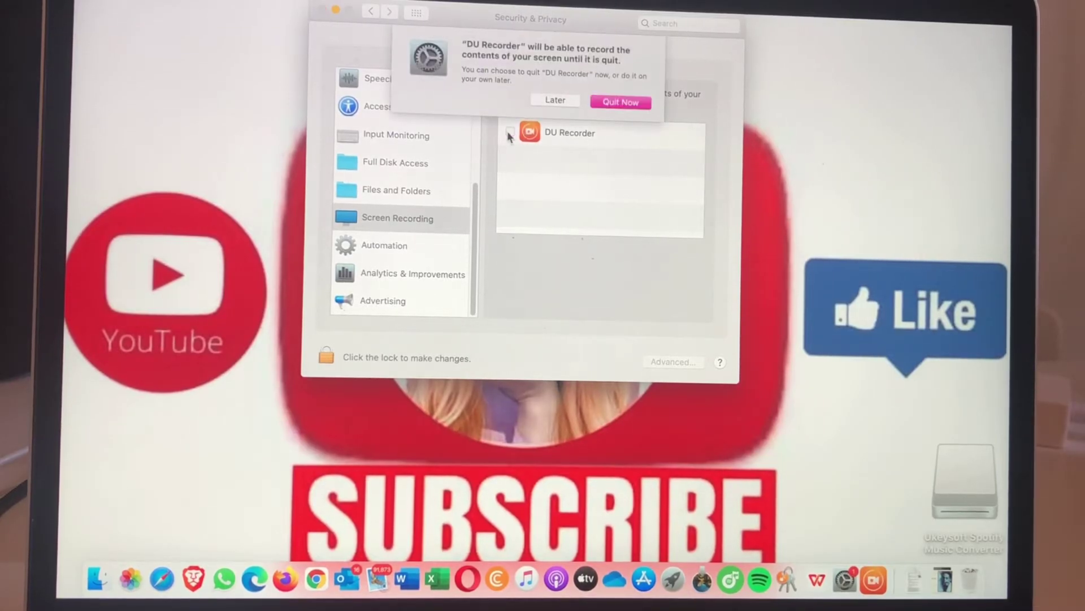
click(555, 100)
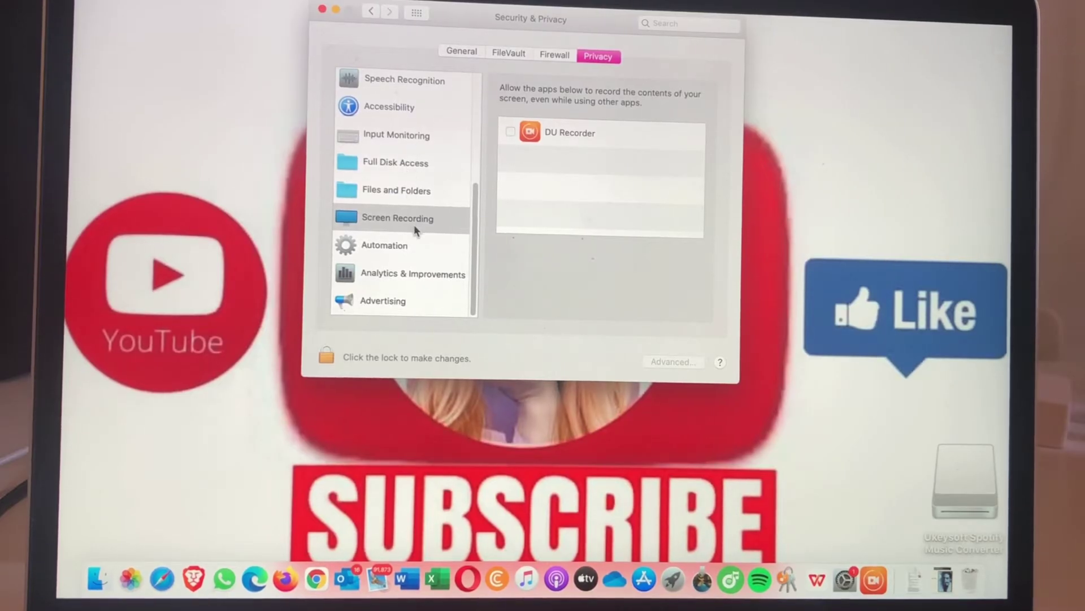
click(370, 222)
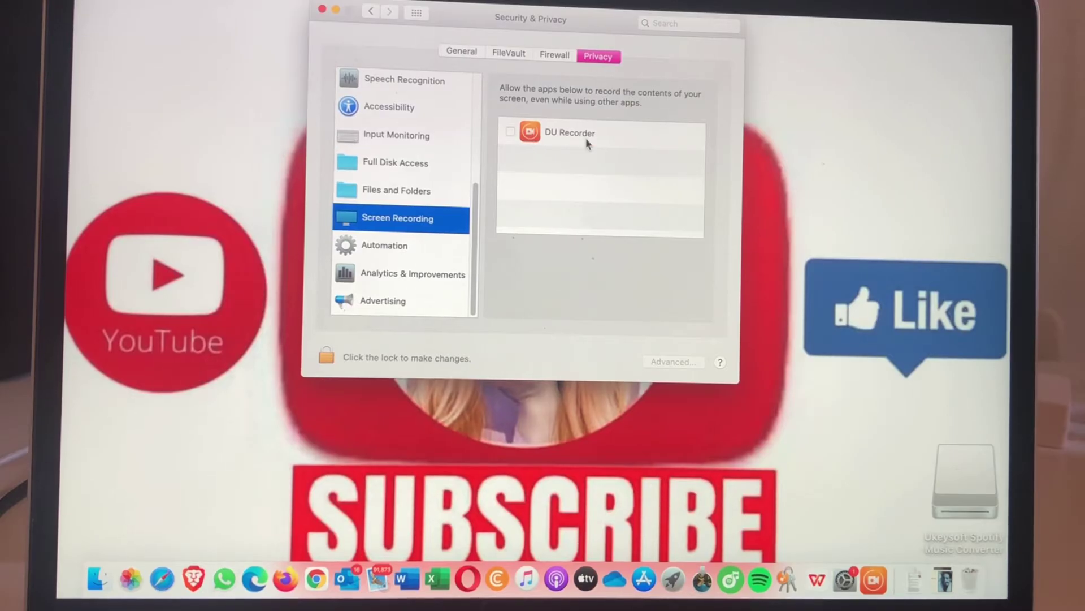
click(511, 132)
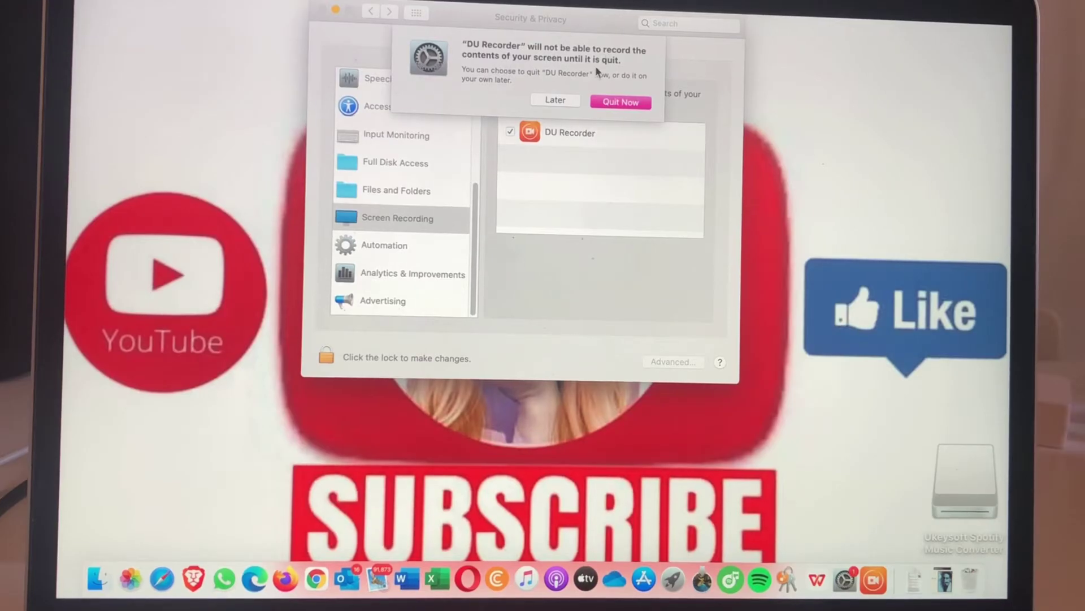
click(618, 101)
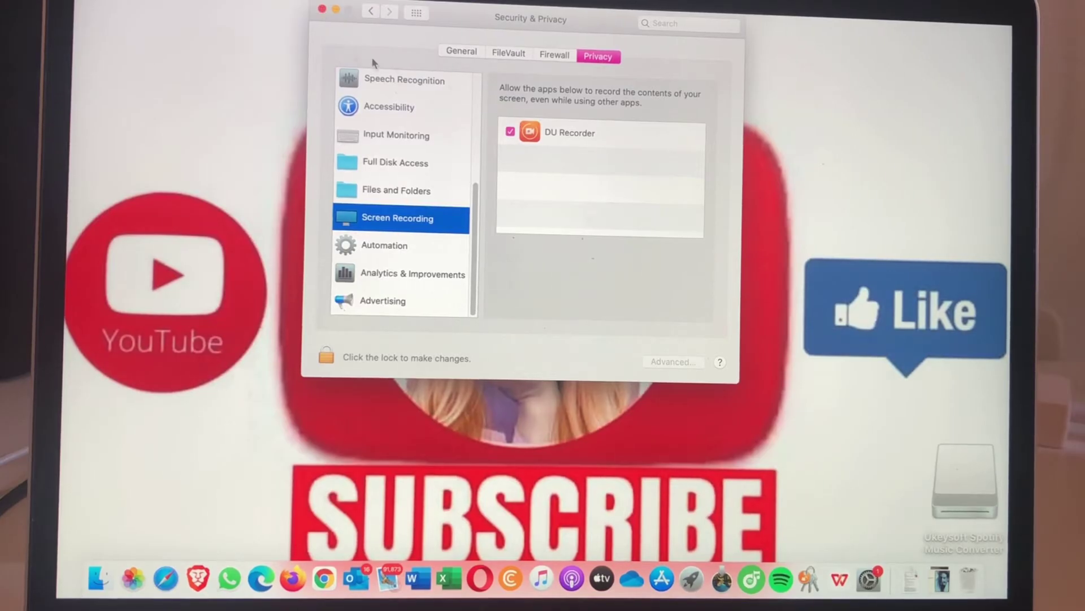
Close Security & Privacy, then open DU Recorder from Applications via the Action gear menu
click(323, 10)
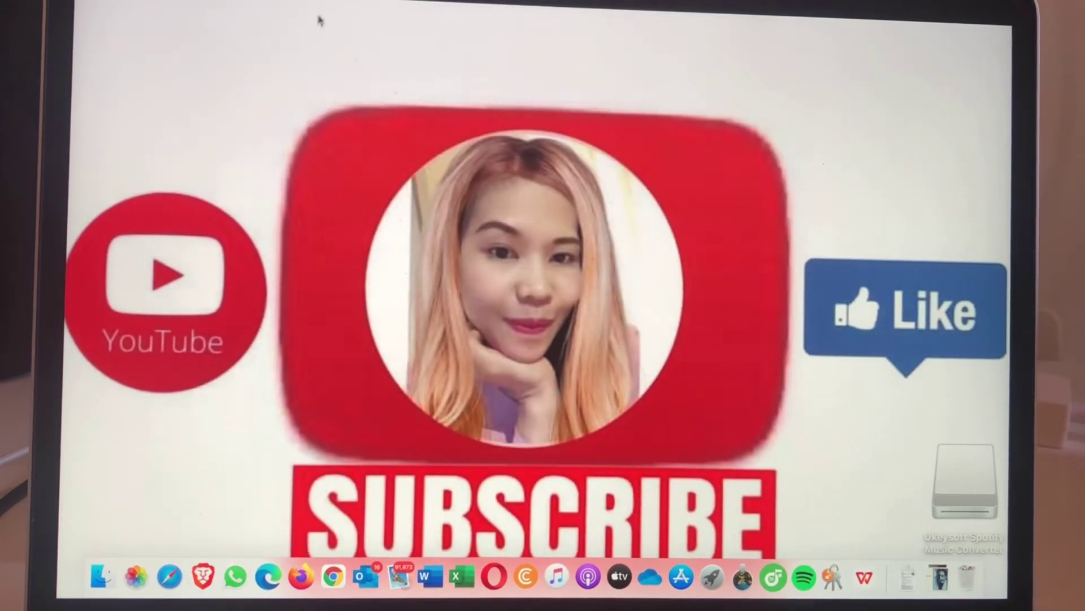
click(100, 566)
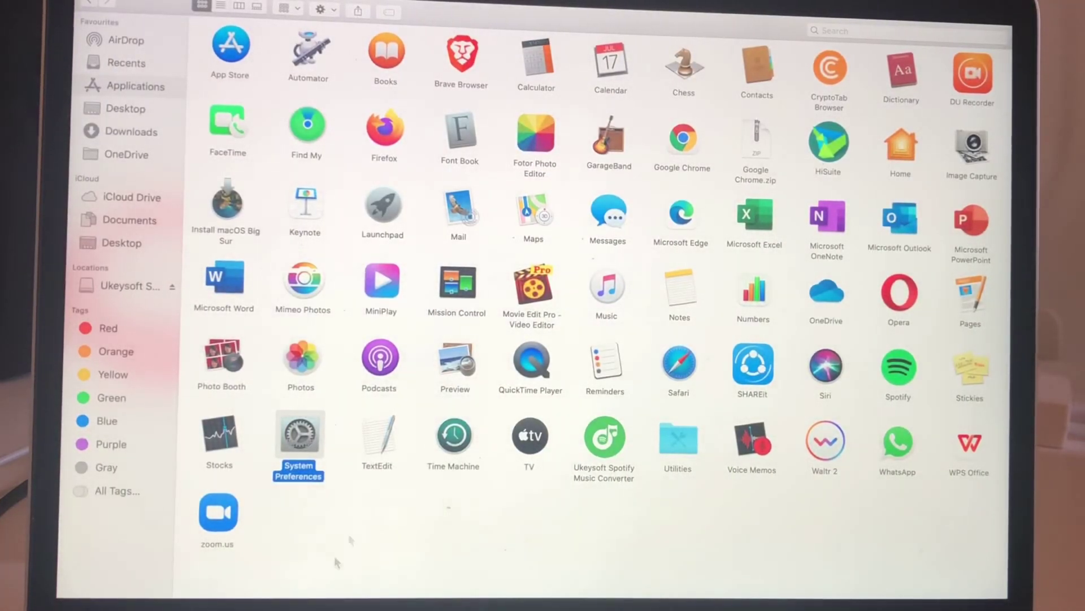
click(402, 515)
click(981, 76)
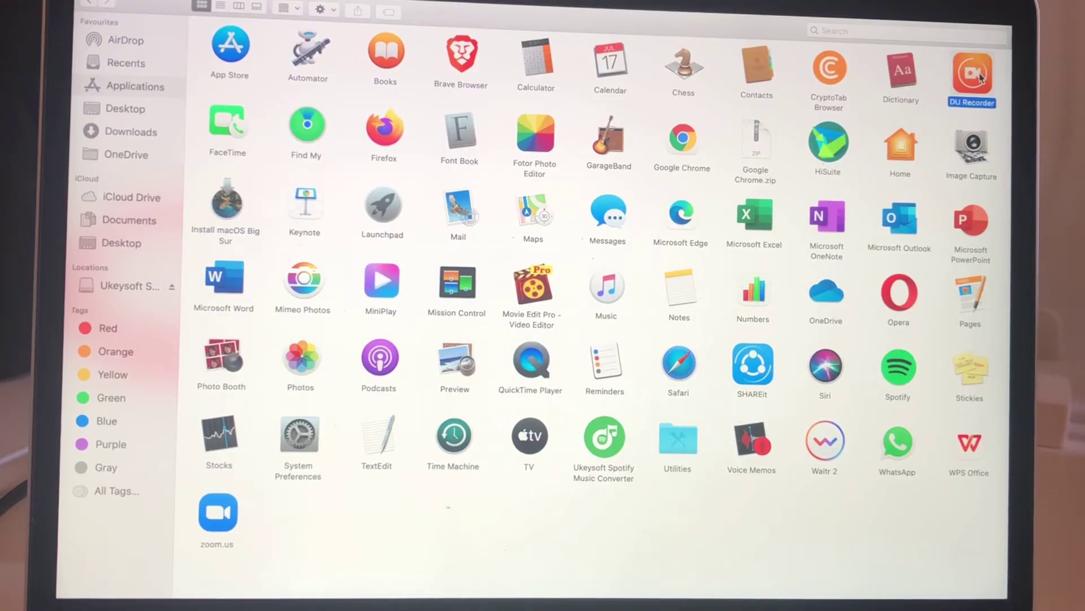
click(329, 11)
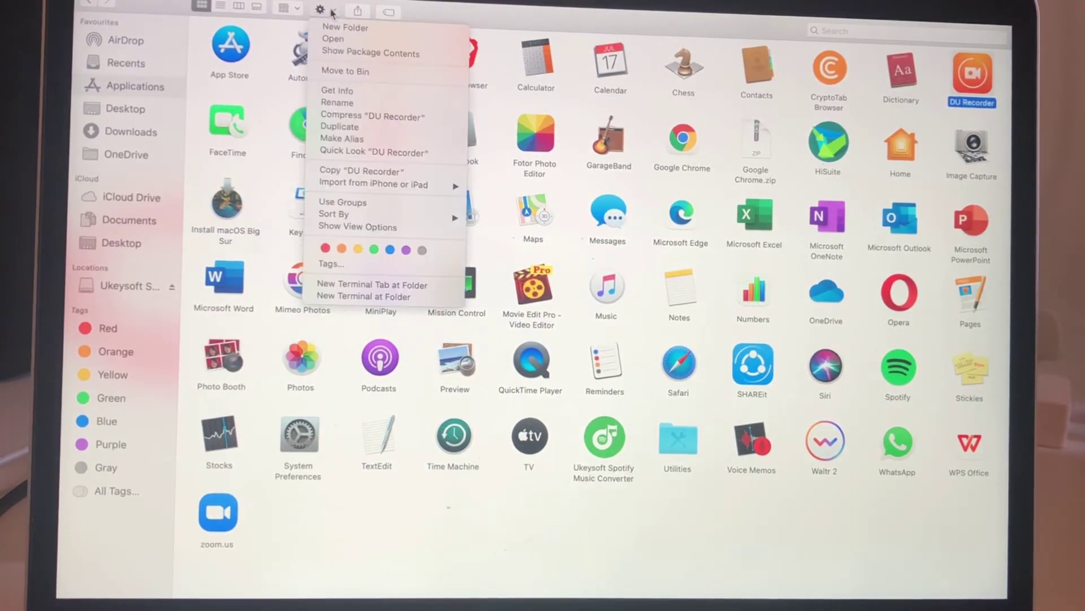
click(342, 40)
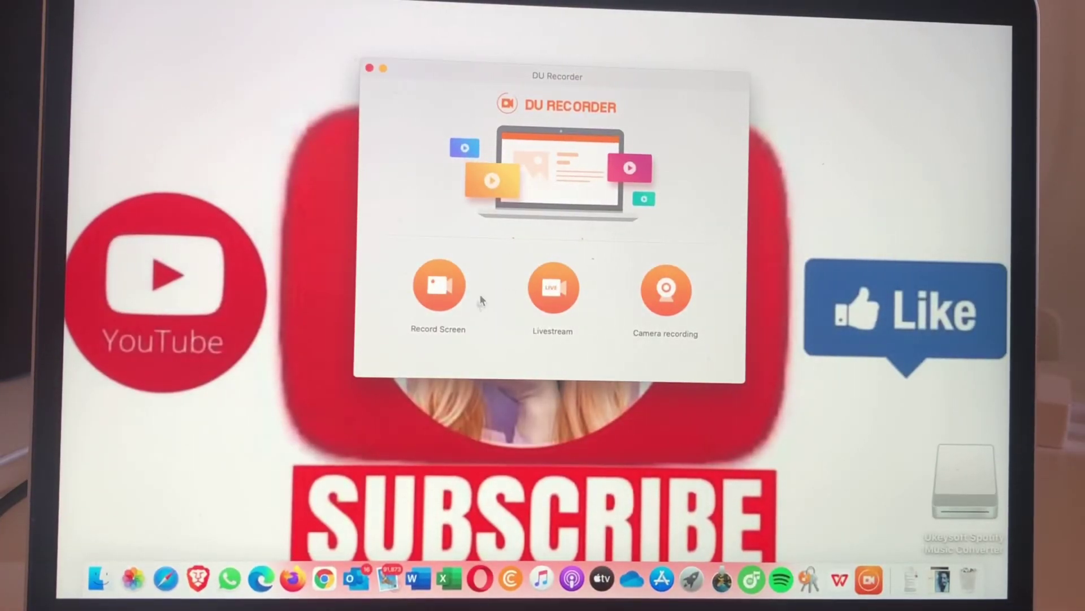
Start a new full-screen recording from Record Screen and let the countdown finish
click(435, 293)
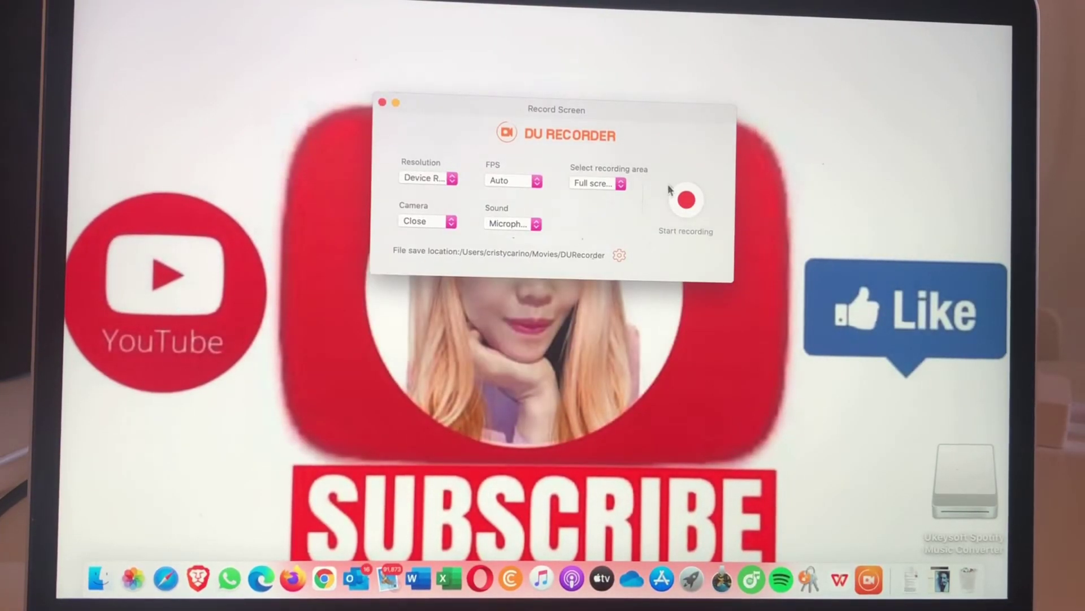
click(683, 202)
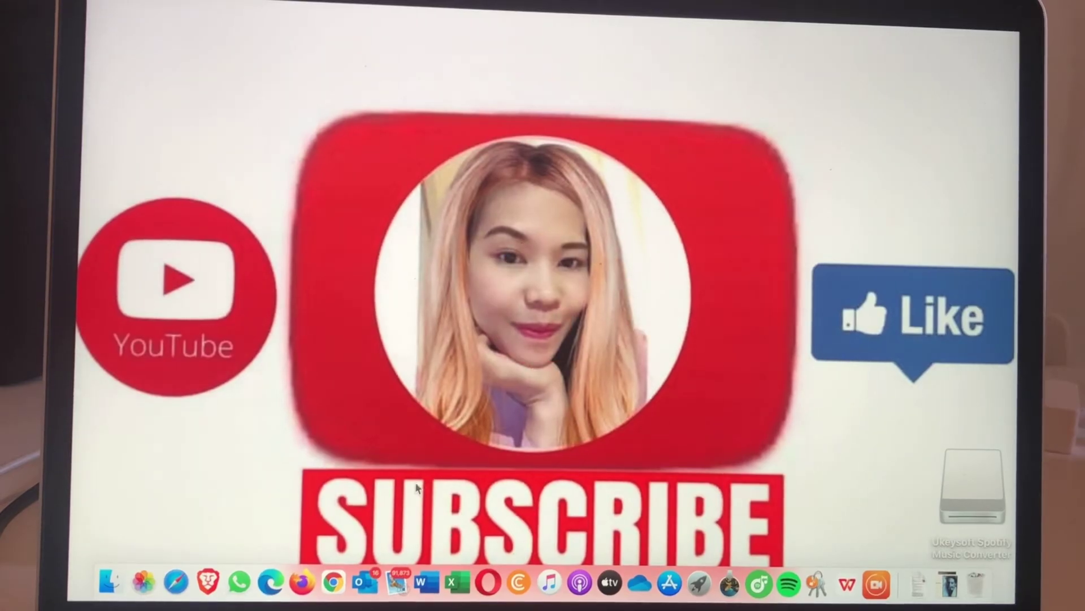
Open the CristyCarino Netherlands channel via Your channel, mute the sound, and enter full screen
click(343, 555)
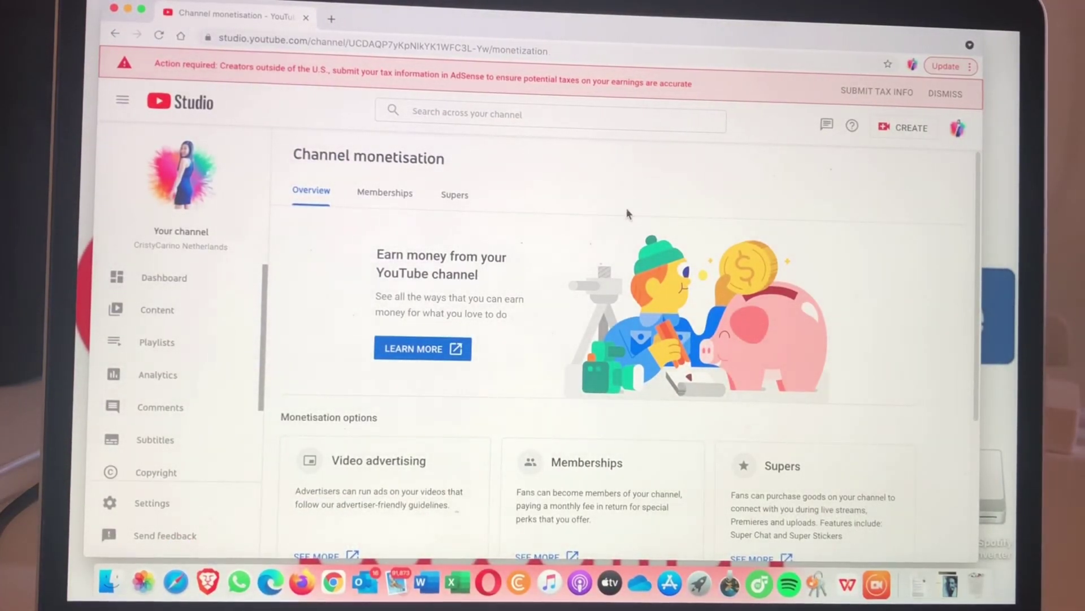
click(957, 128)
click(875, 208)
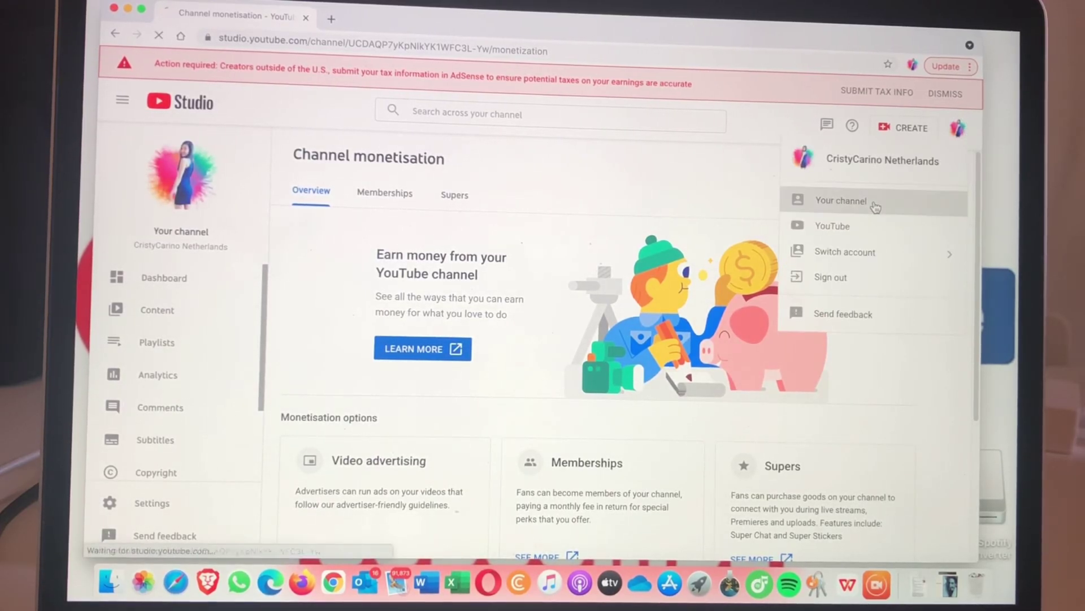
key(XF86AudioLowerVolume)
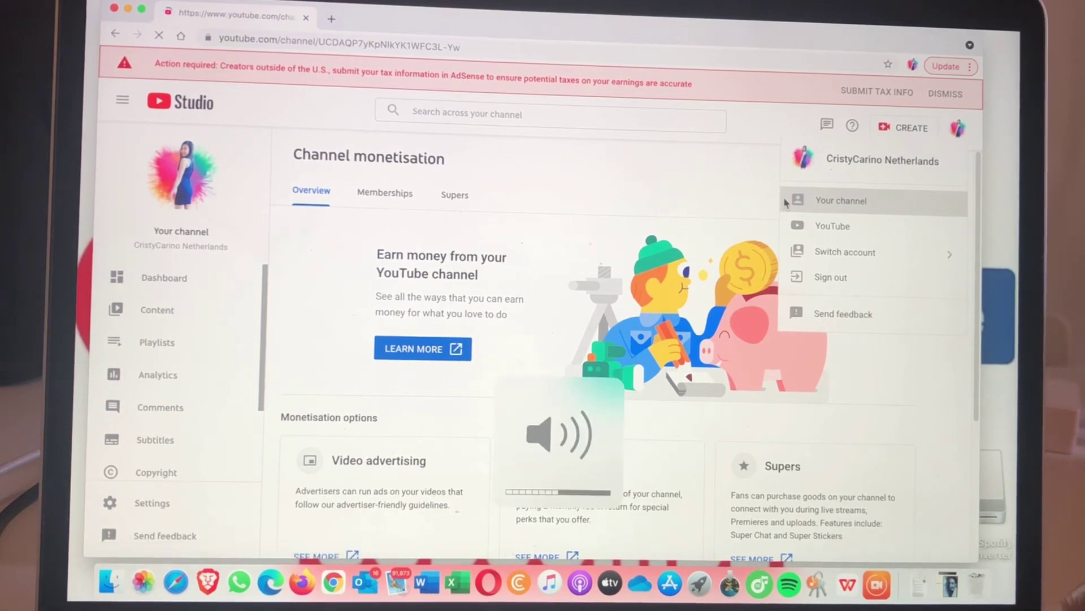
key(XF86AudioLowerVolume)
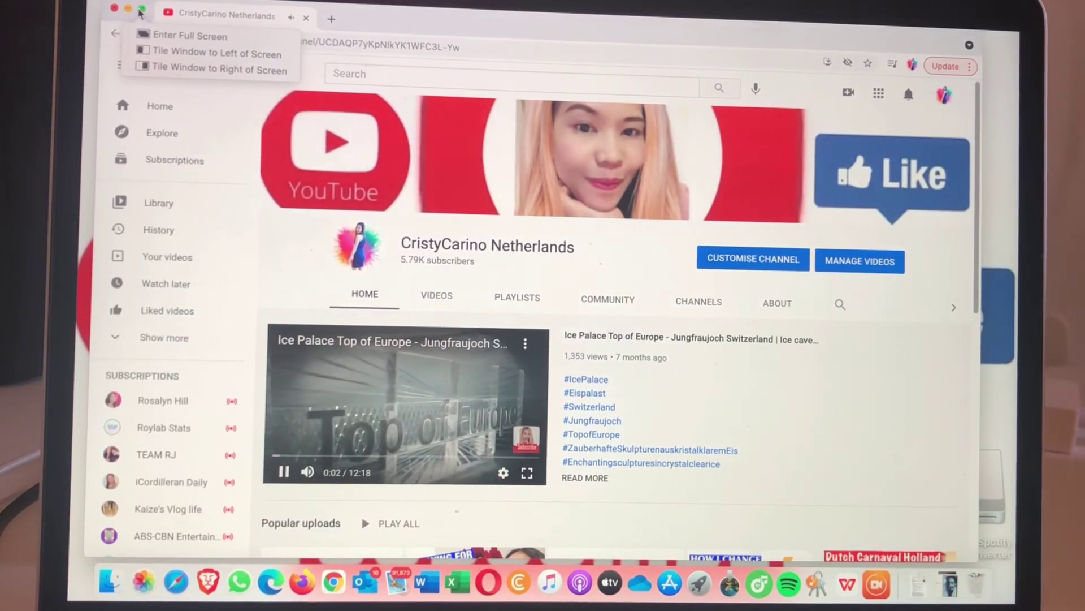
click(140, 14)
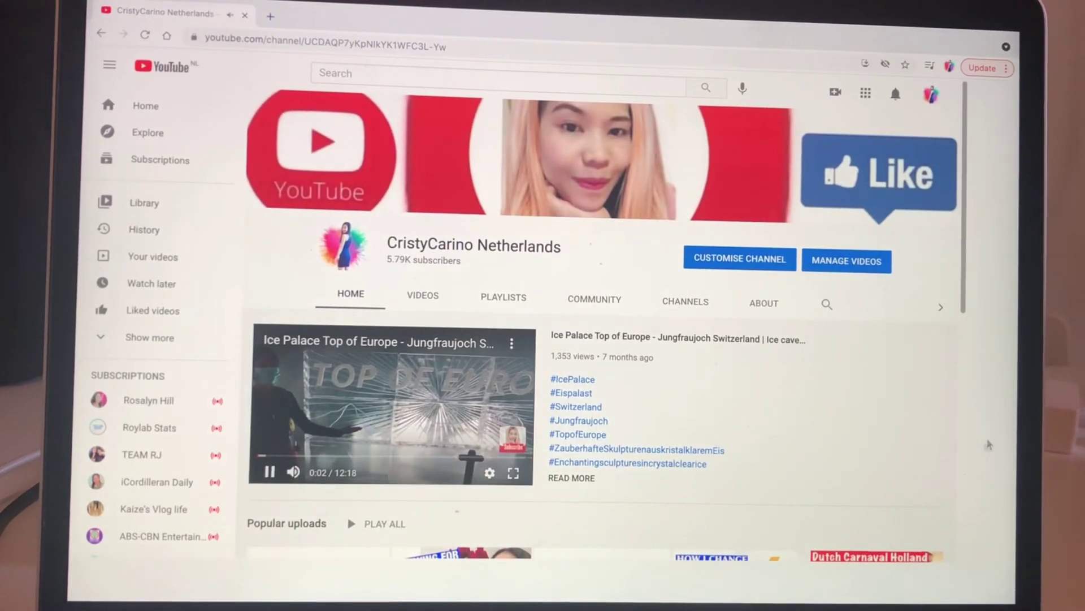
scroll(978, 452, down, 5)
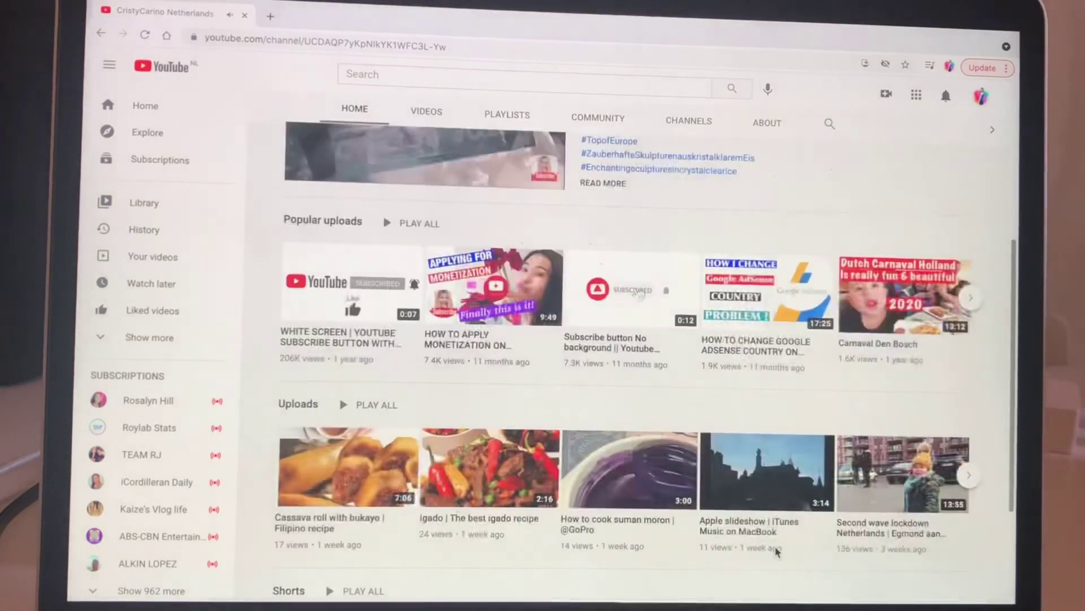
scroll(776, 552, down, 3)
scroll(775, 546, up, 8)
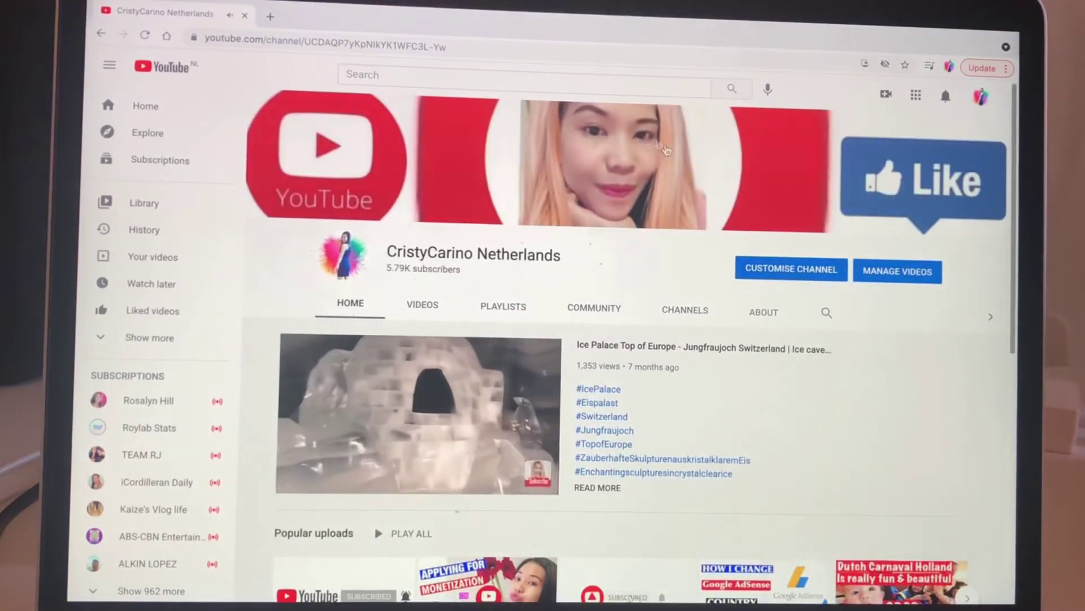